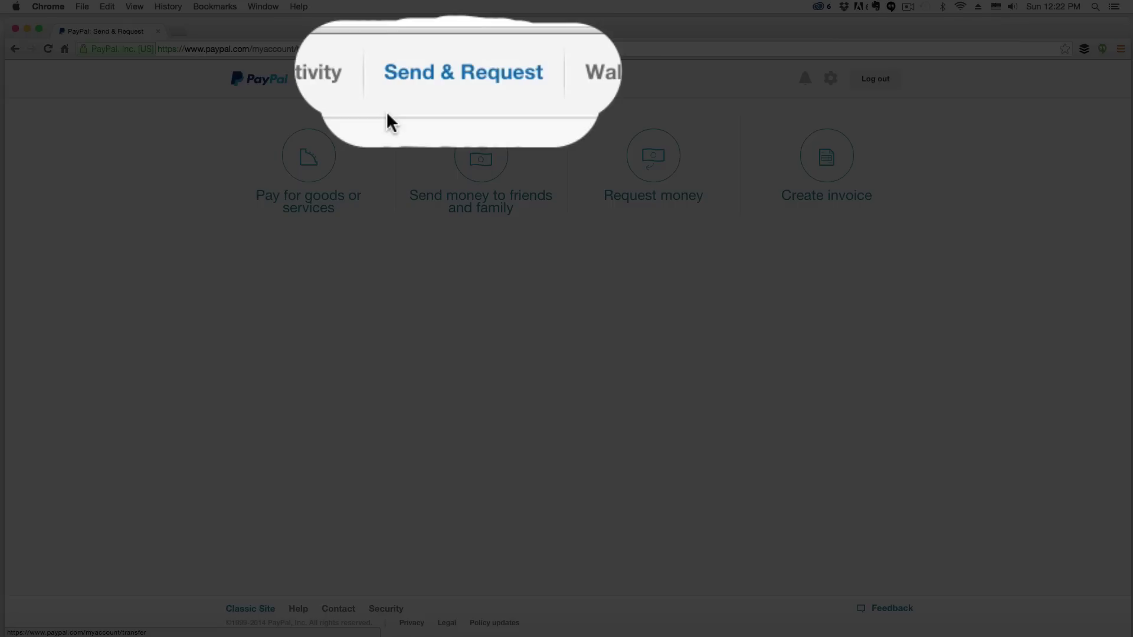
Step: Start a blank new invoice (number 0001) from the Send & Request page
left_click(432, 83)
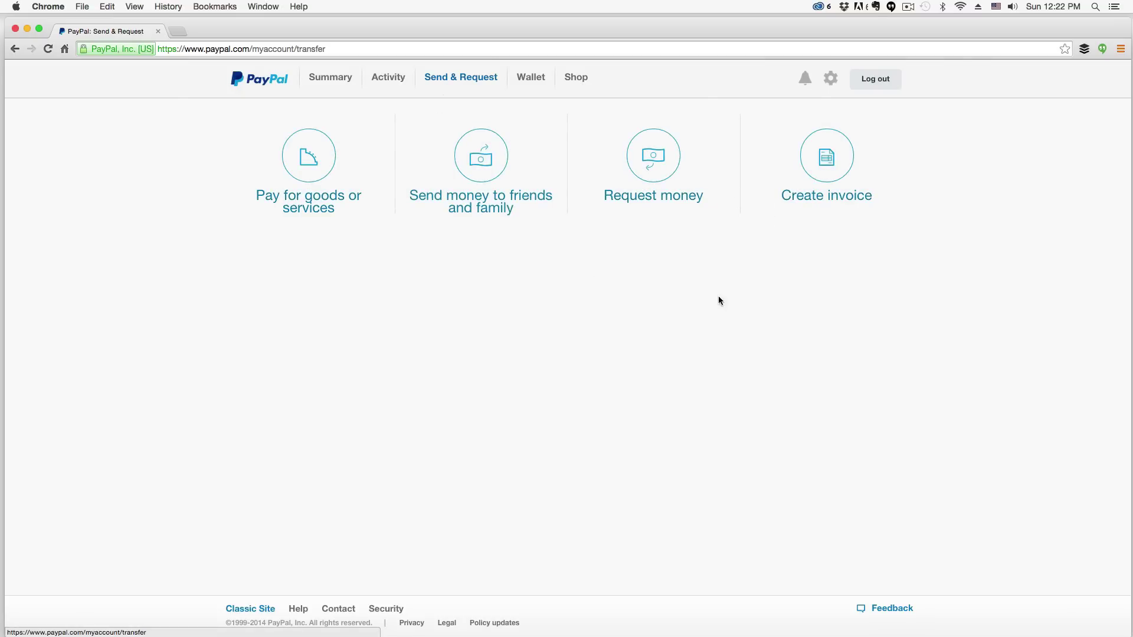
left_click(829, 170)
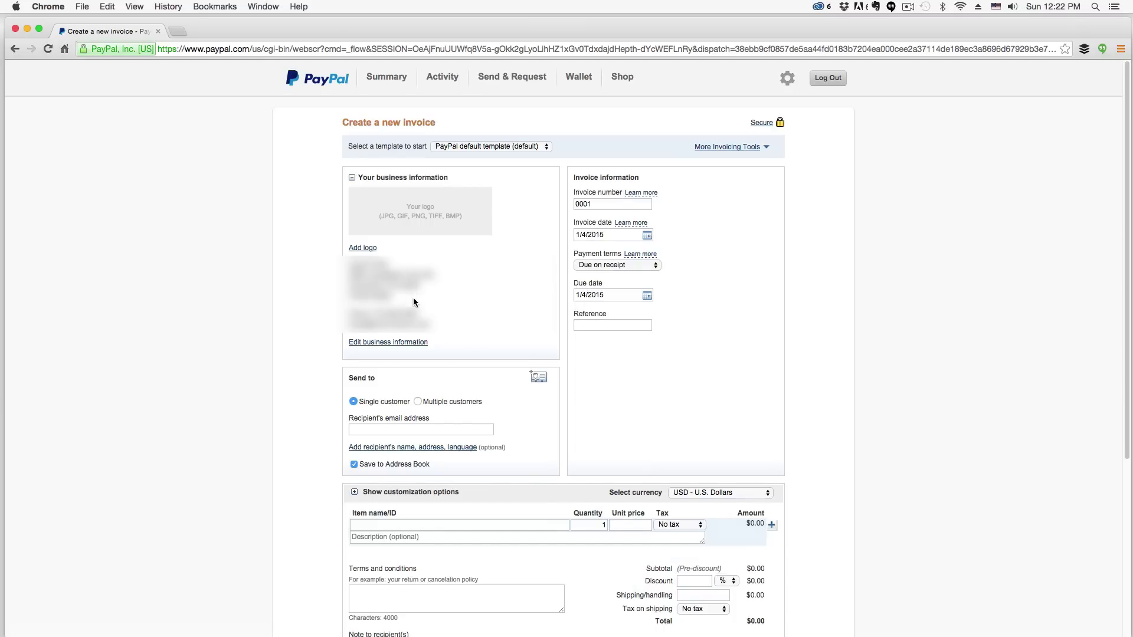
left_click(352, 178)
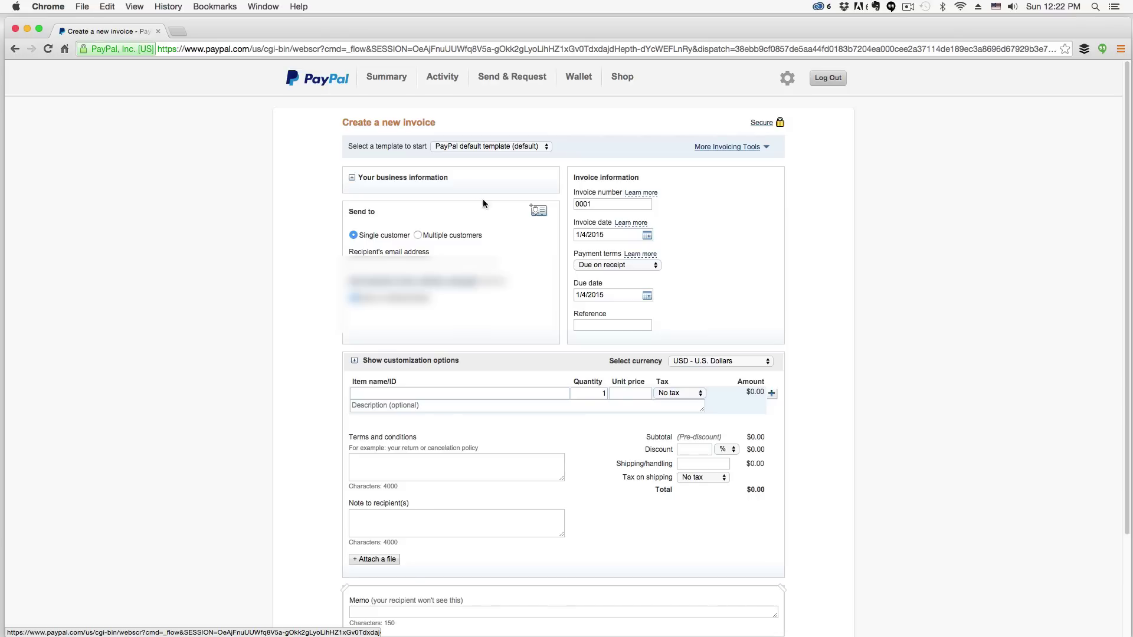
left_click(352, 178)
left_click(351, 178)
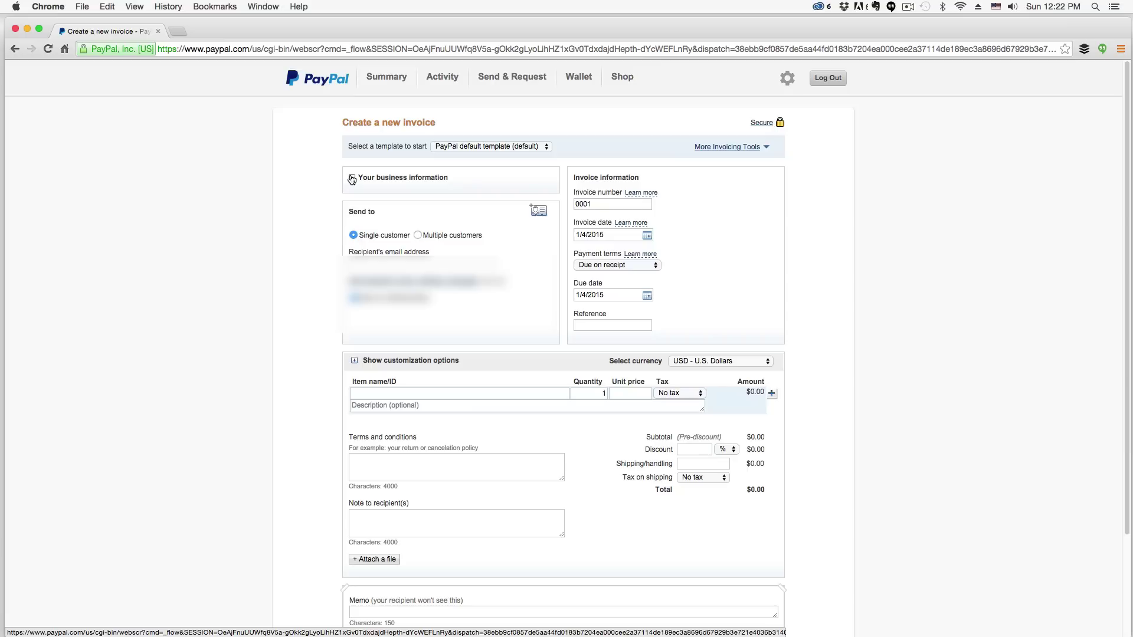
left_click(352, 179)
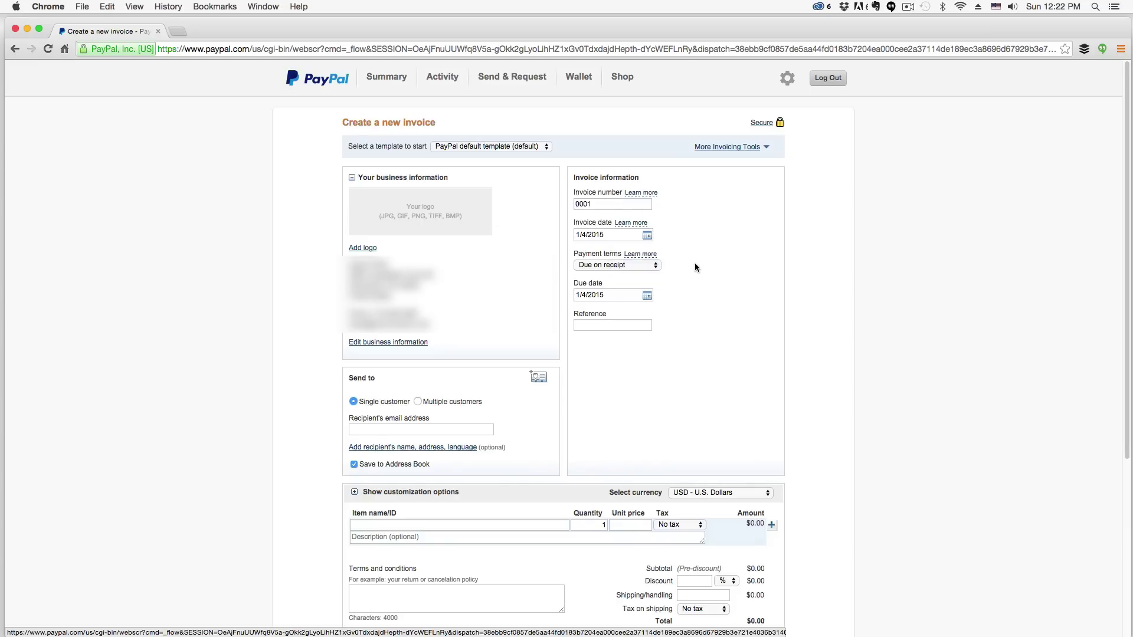
left_click(614, 204)
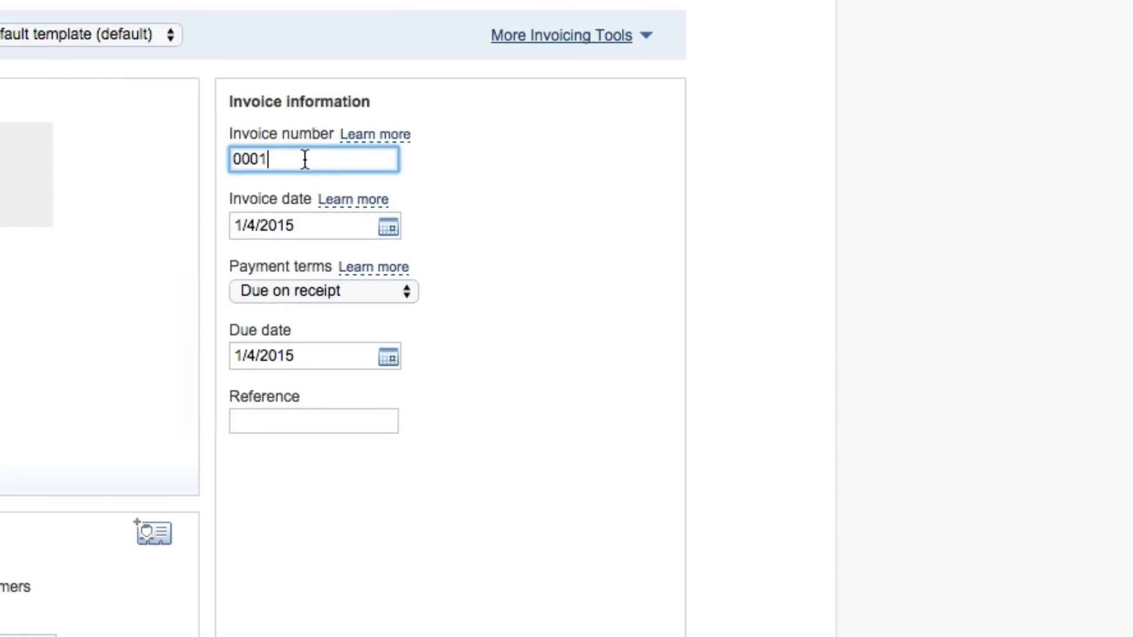
left_click_drag(305, 159, 213, 154)
left_click(305, 225)
mouse_move(343, 202)
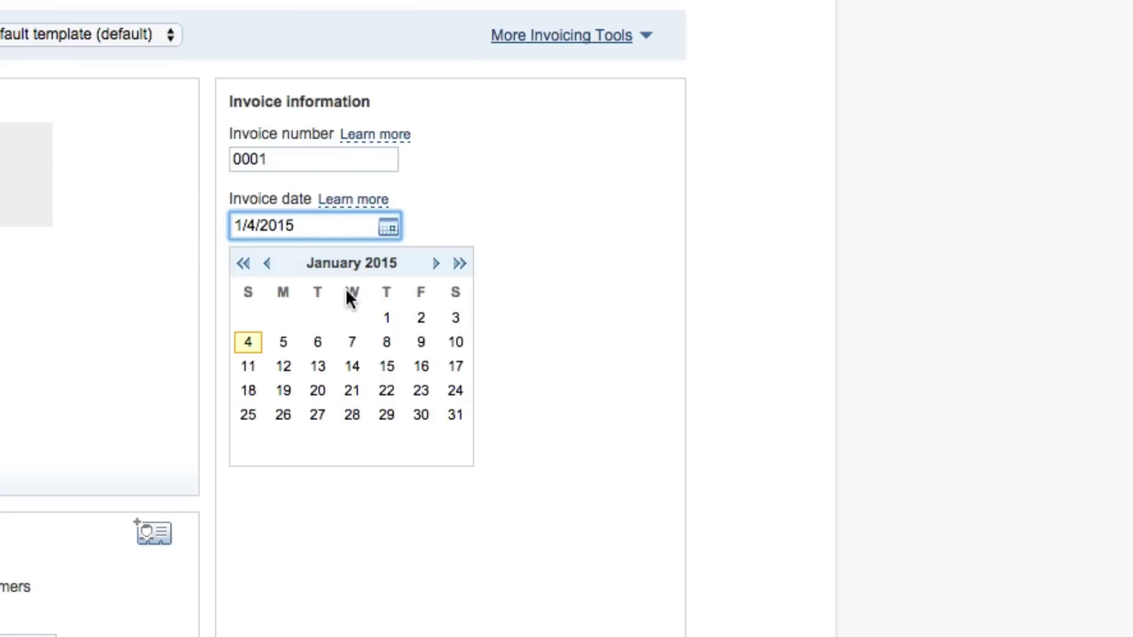
left_click(493, 225)
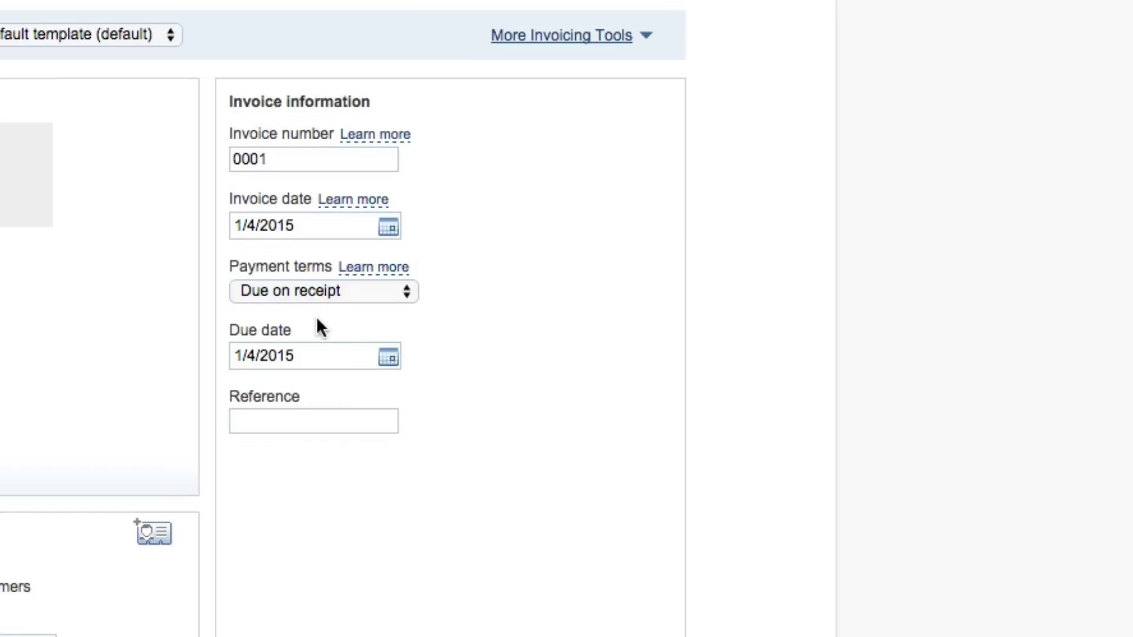
left_click(295, 290)
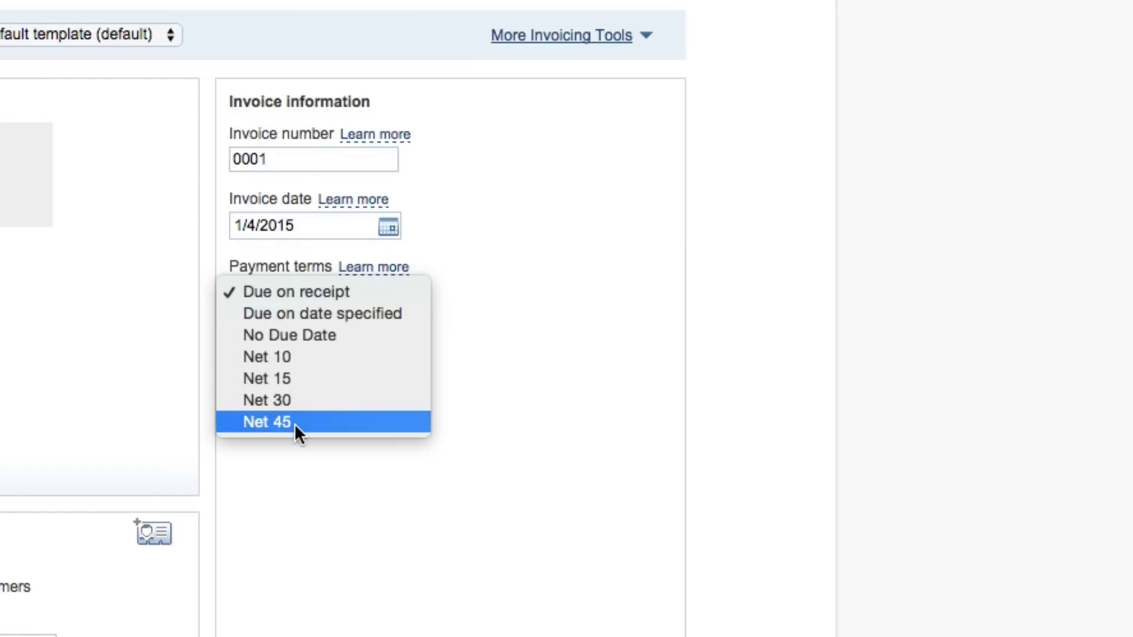
left_click(334, 479)
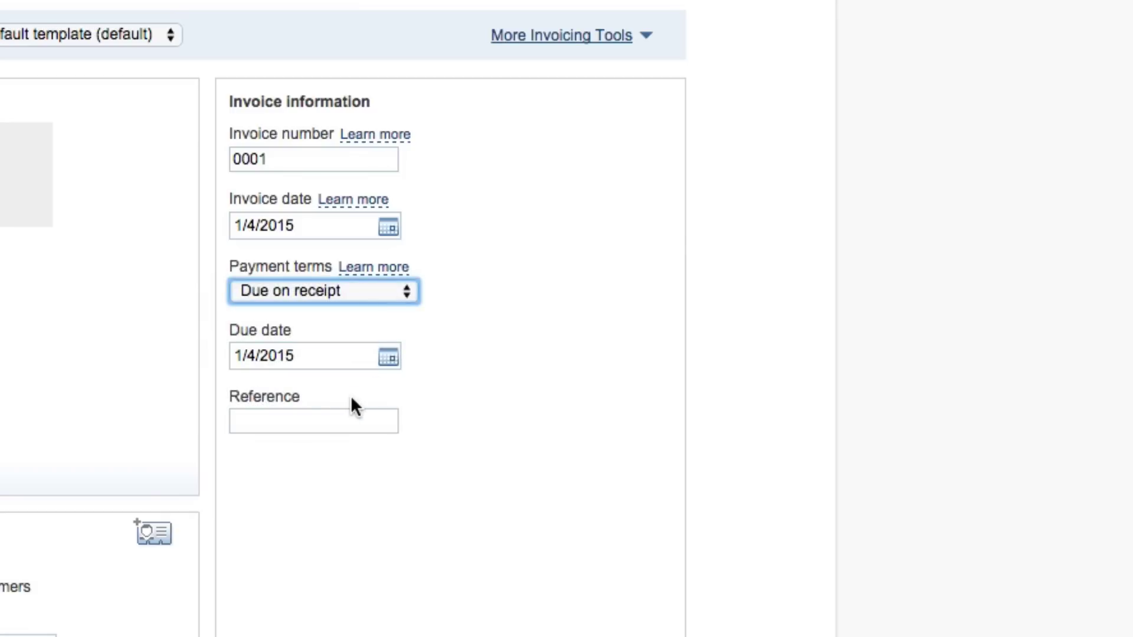
left_click(388, 357)
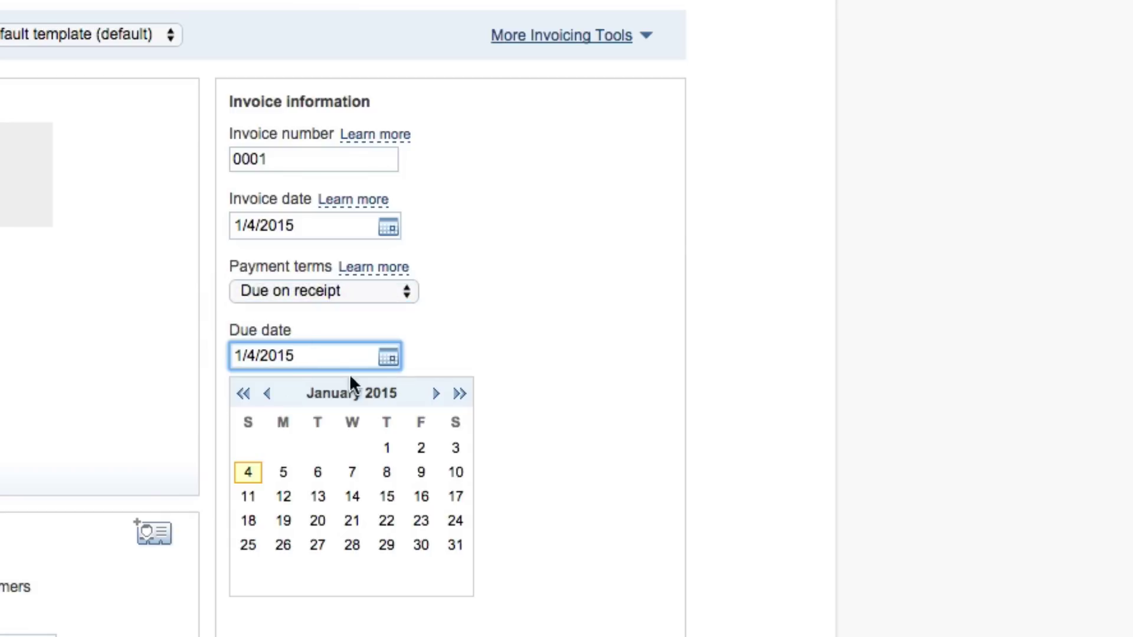
left_click(523, 417)
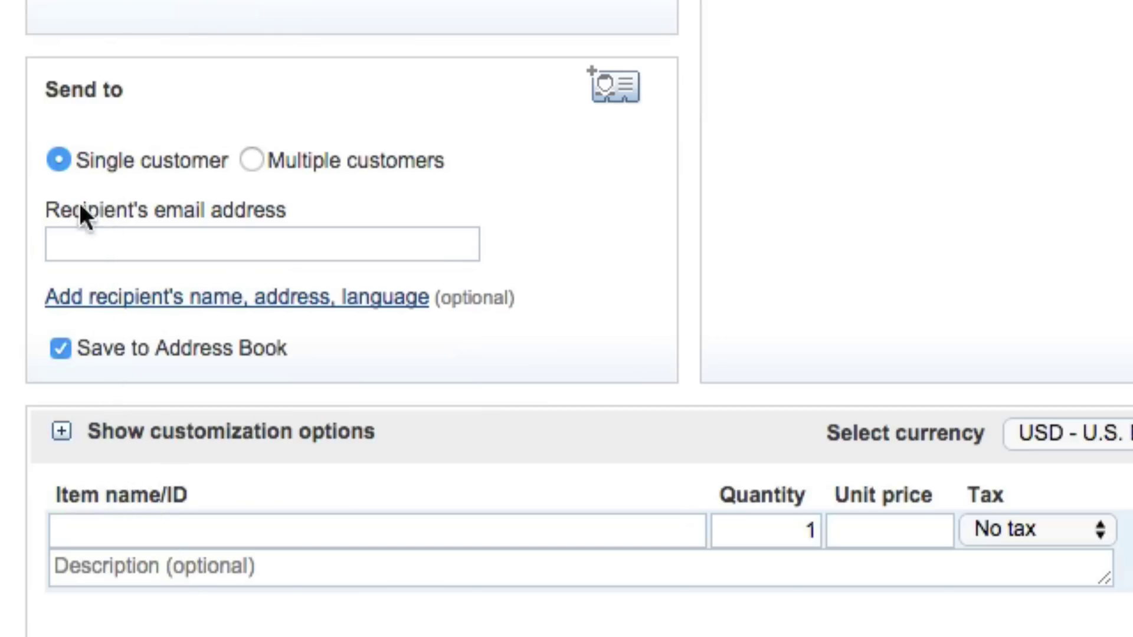
Step: Switch Send to Multiple customers and enter 'email,' as the recipient list
left_click(195, 247)
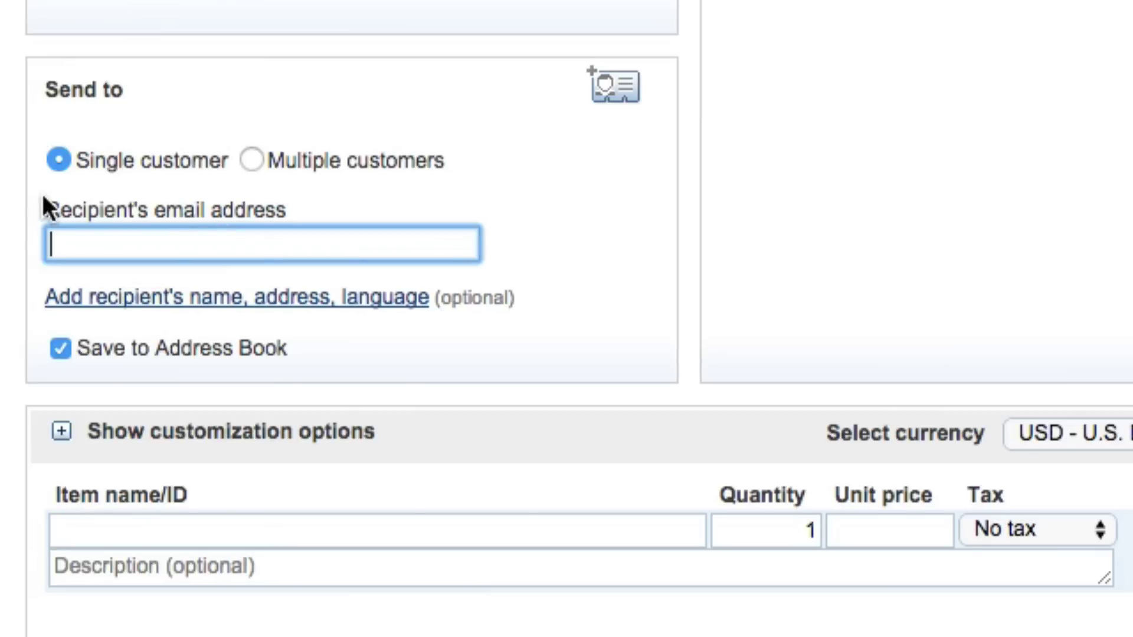
left_click(59, 160)
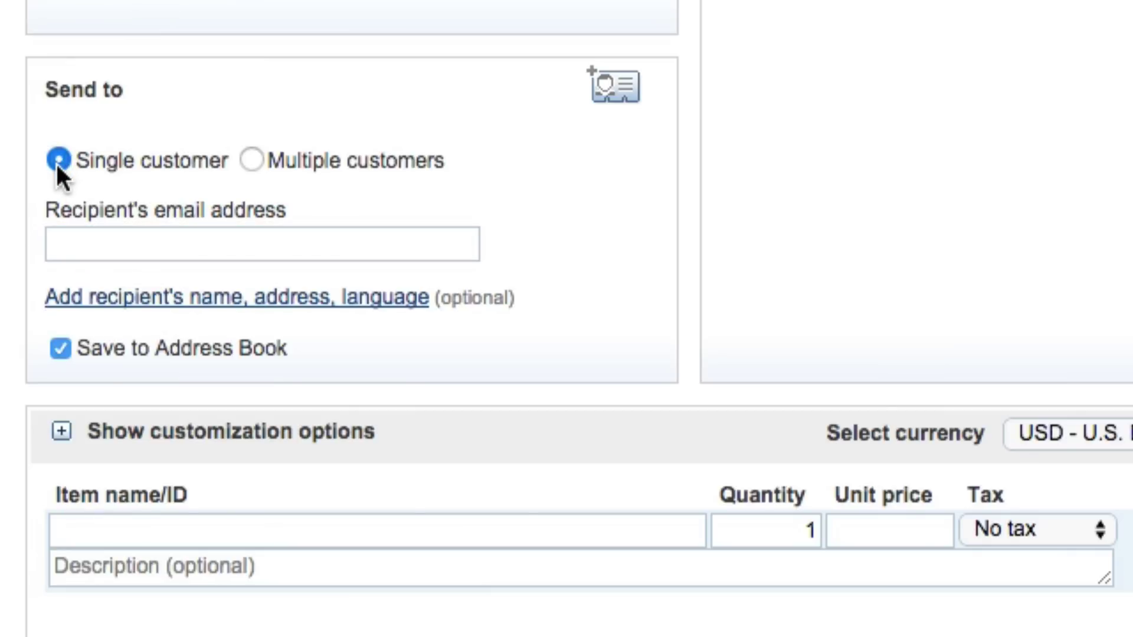
left_click(249, 163)
left_click(179, 298)
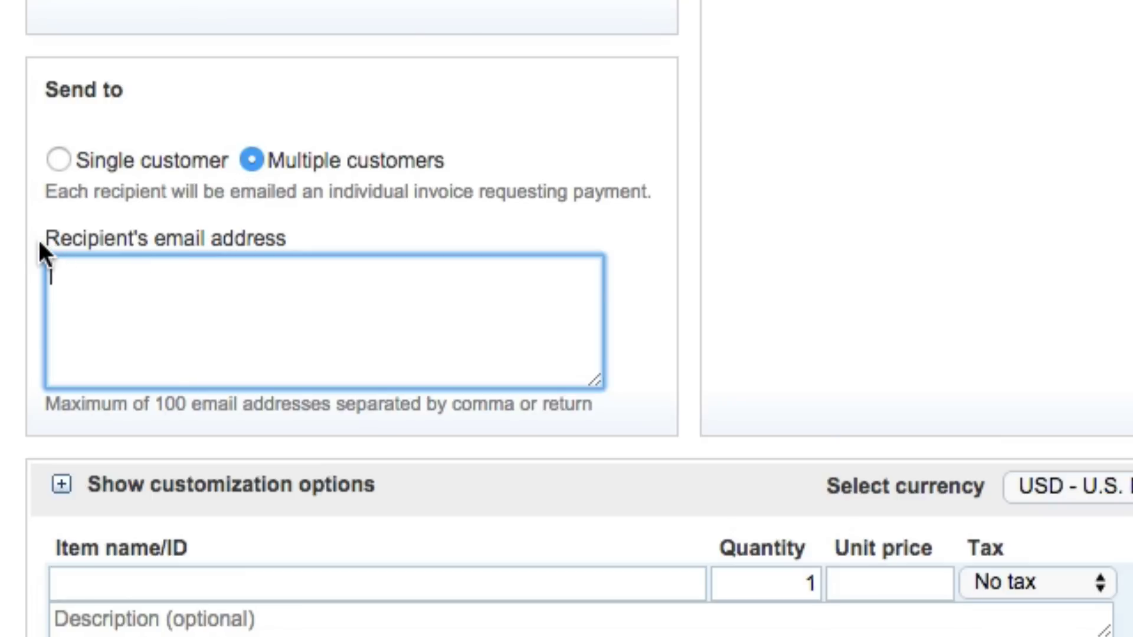
type("email,")
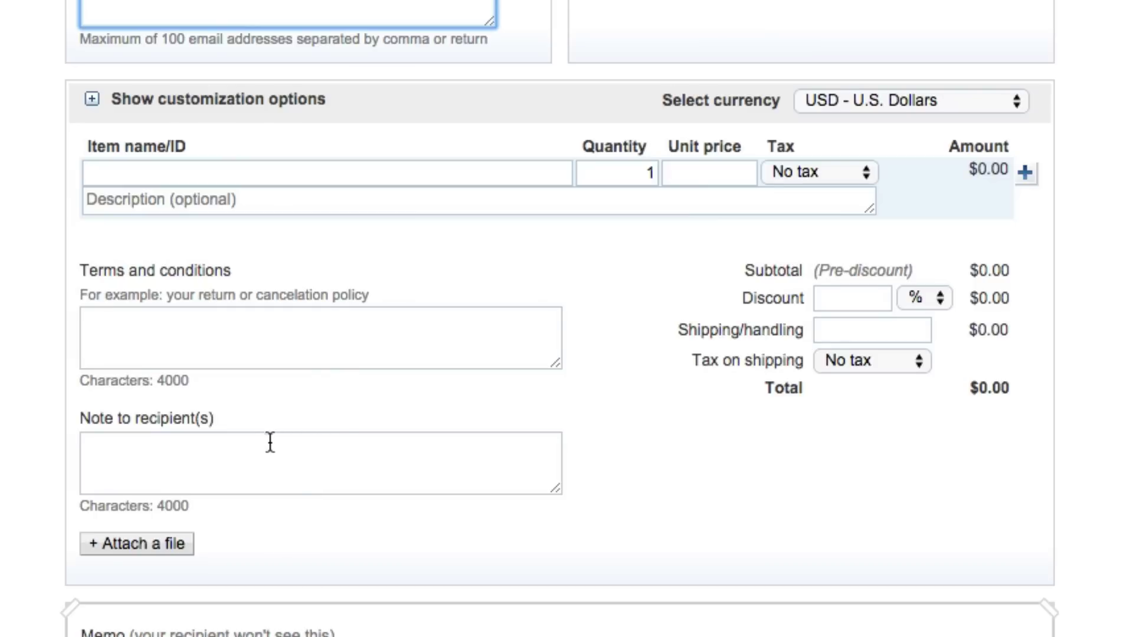
Step: Name the first line item 'Item 1' with quantity 24
left_click(159, 173)
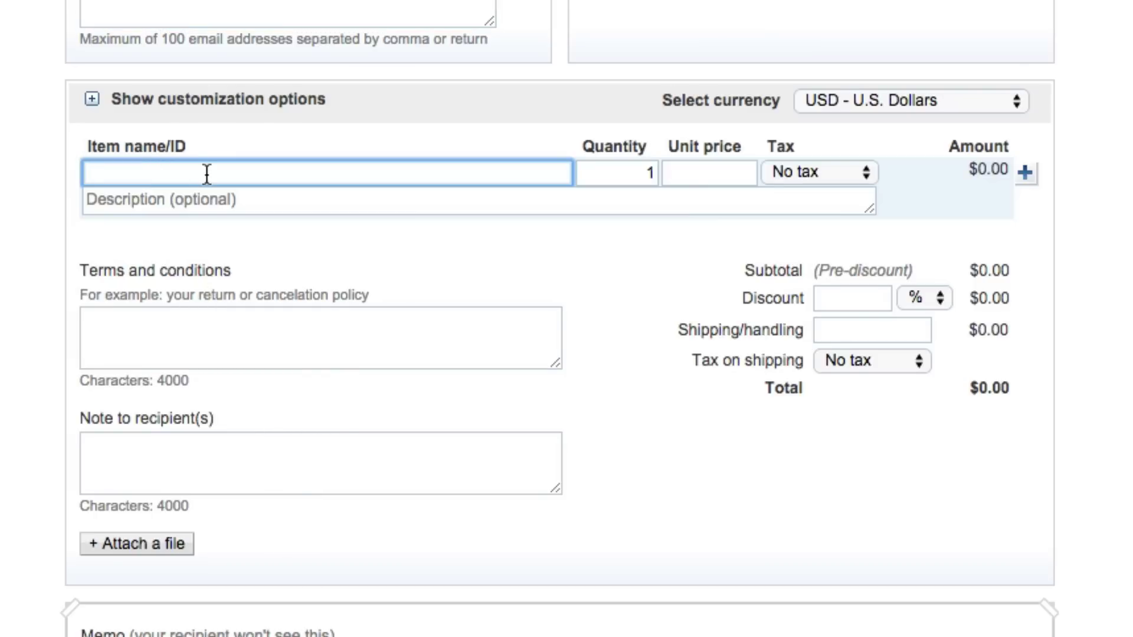
type("Item 1")
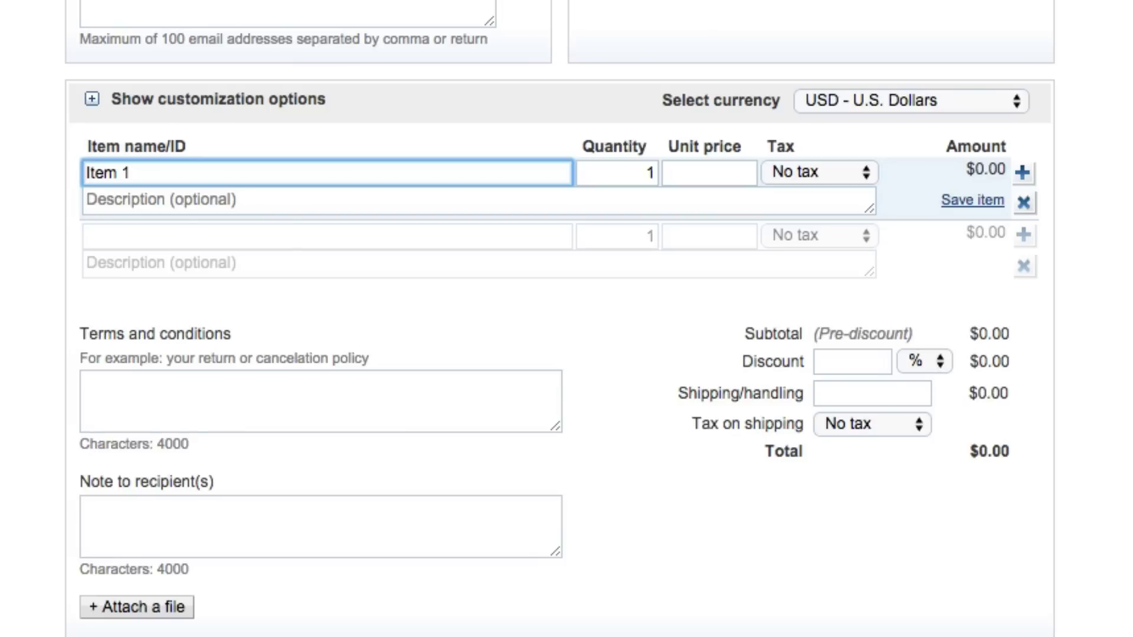
left_click(170, 197)
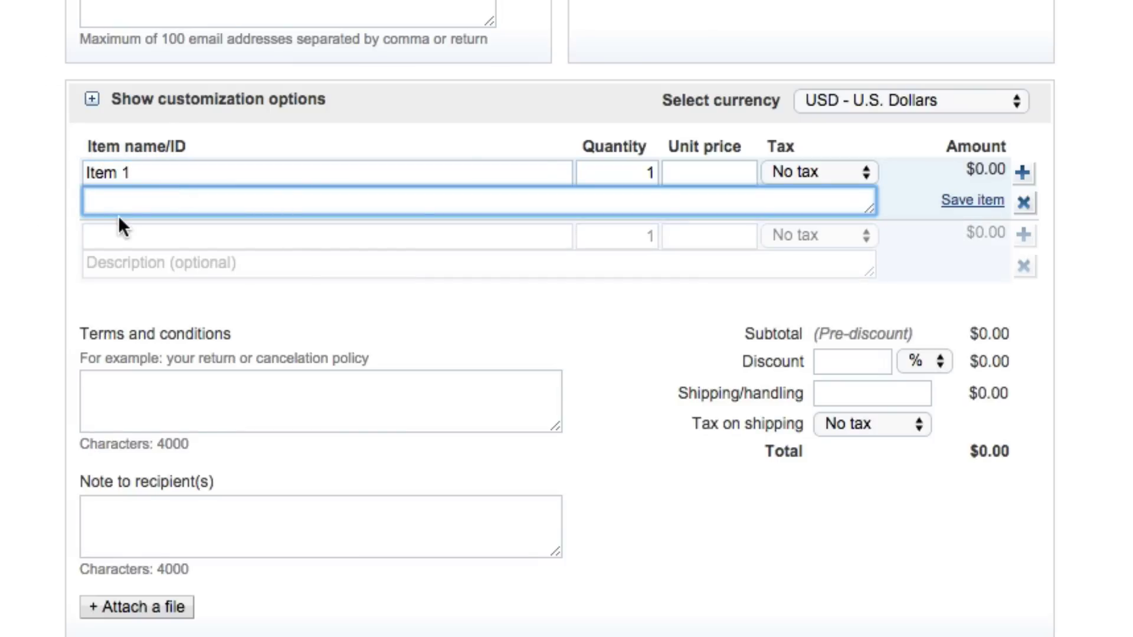
left_click(627, 171)
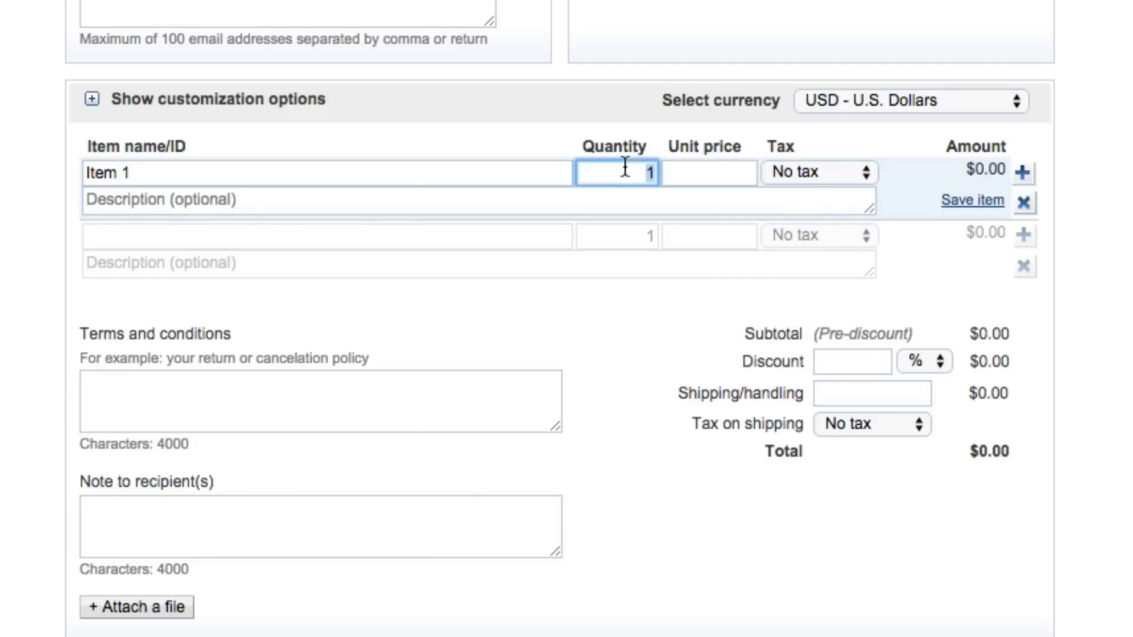
type("24")
Step: Cancel the tax information form so Item 1 stays at No tax
left_click(773, 177)
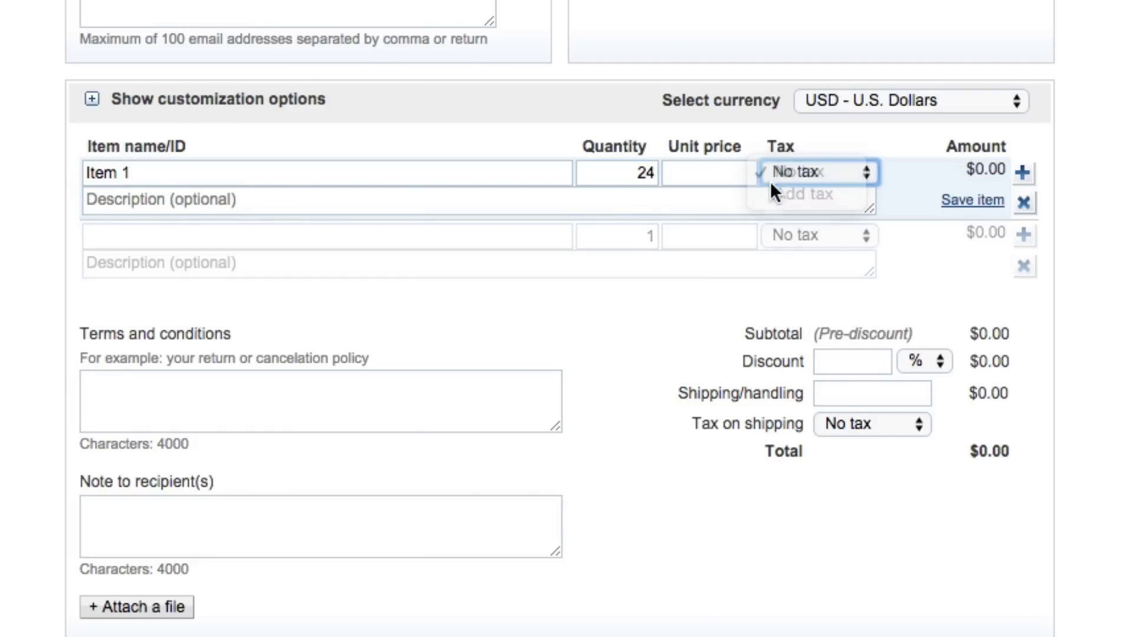
left_click(778, 190)
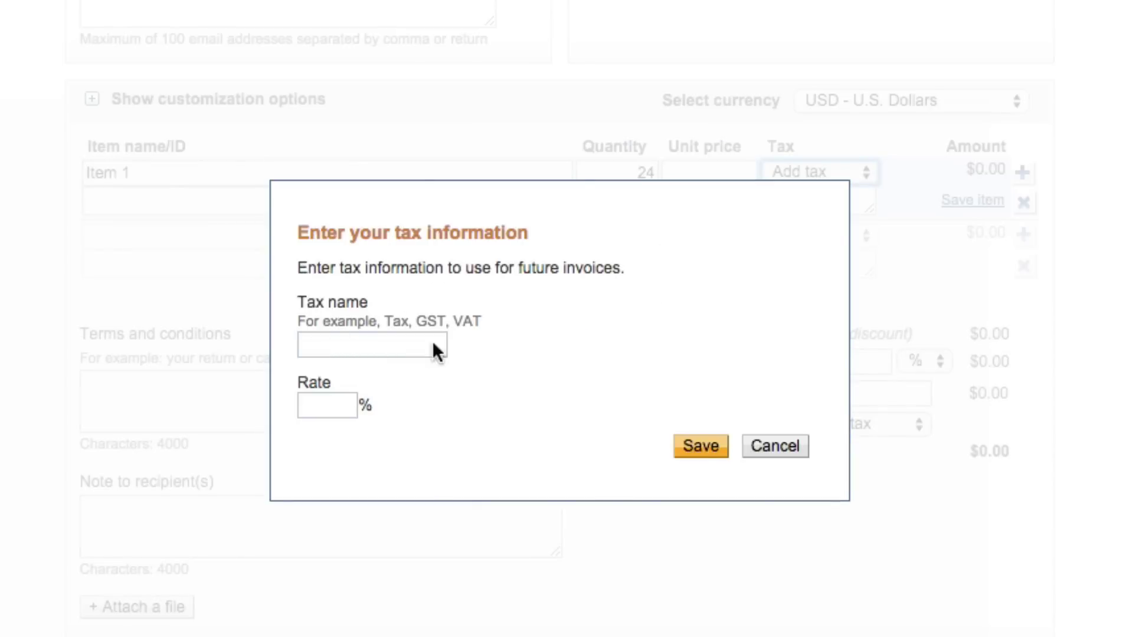
scroll(336, 387, "down", 2)
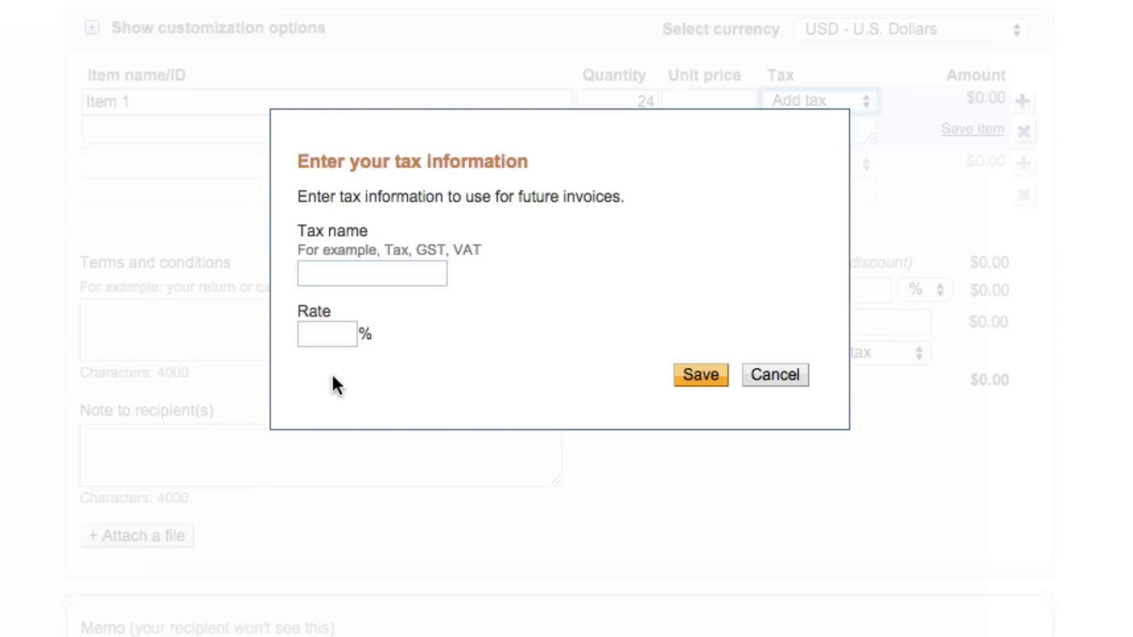
left_click(790, 381)
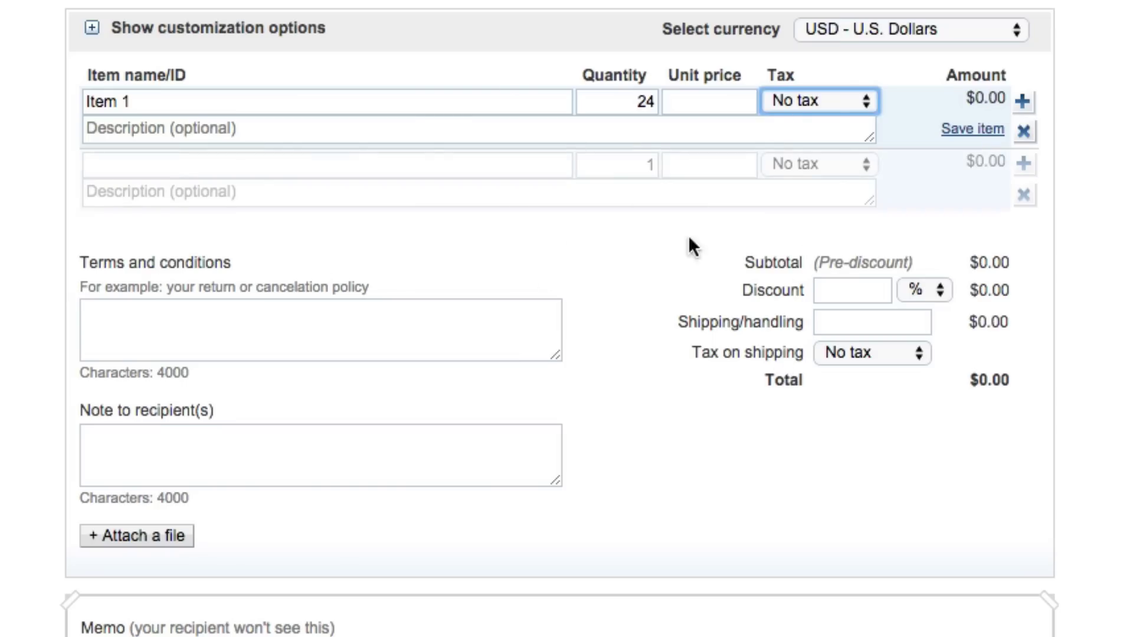
Step: Add extra item rows to the invoice below Item 1
left_click(1025, 171)
left_click(421, 173)
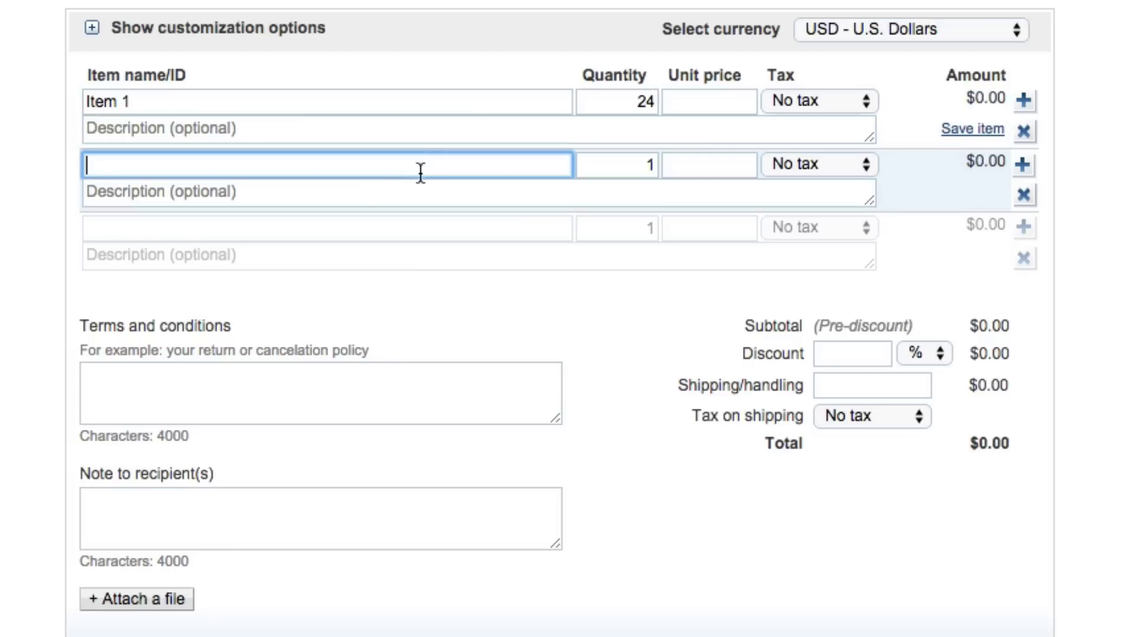
left_click(313, 200)
left_click(212, 162)
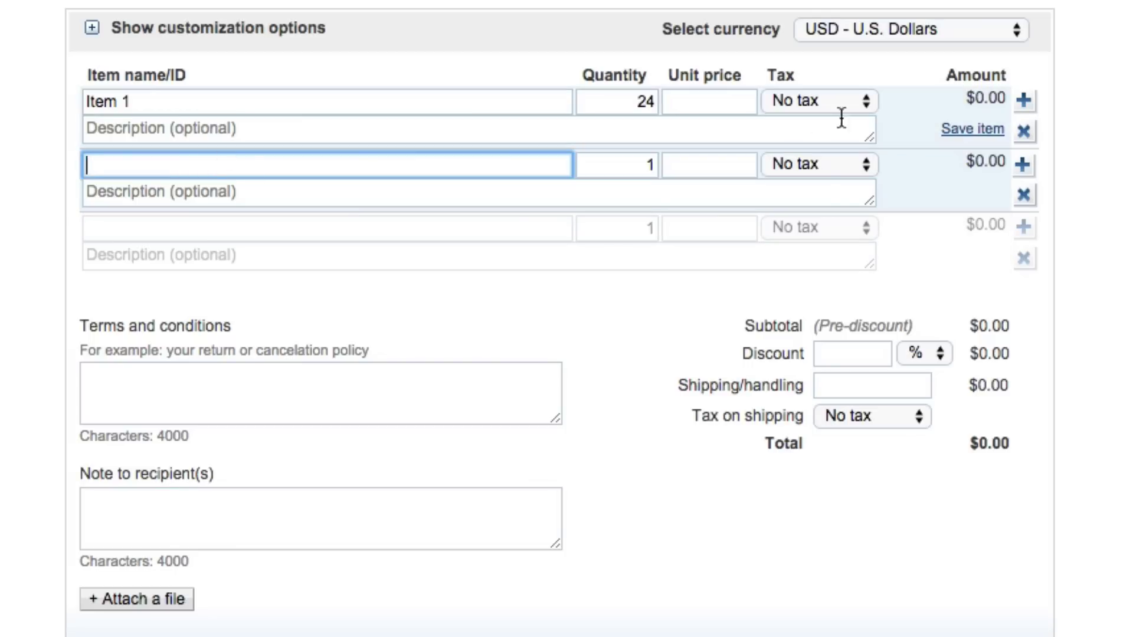
left_click(982, 102)
triple_click(983, 102)
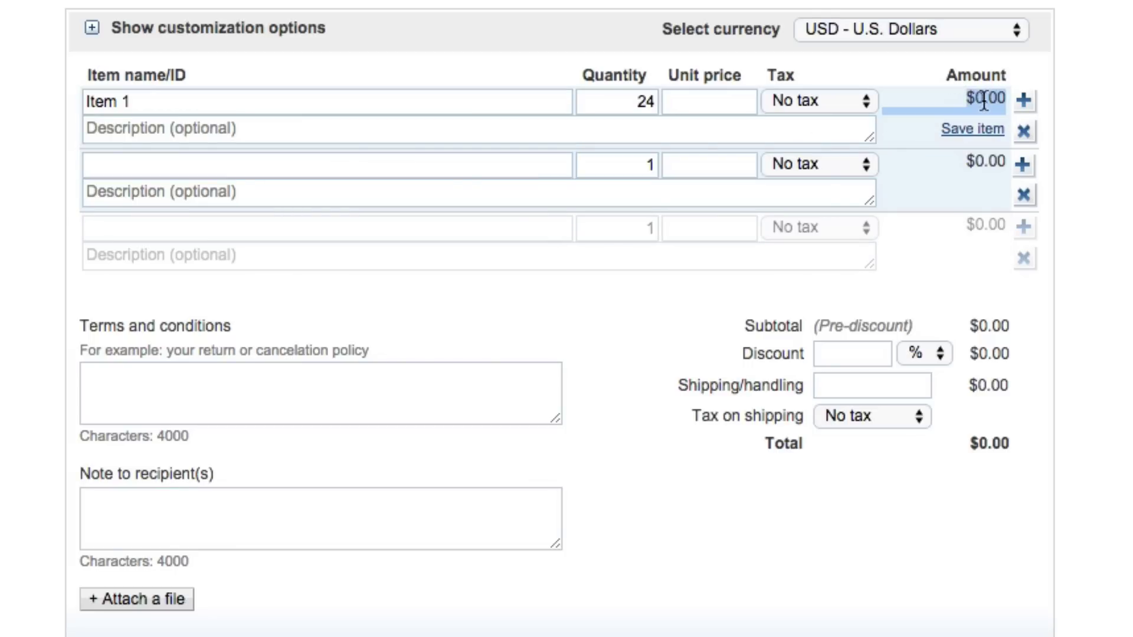
left_click(1024, 100)
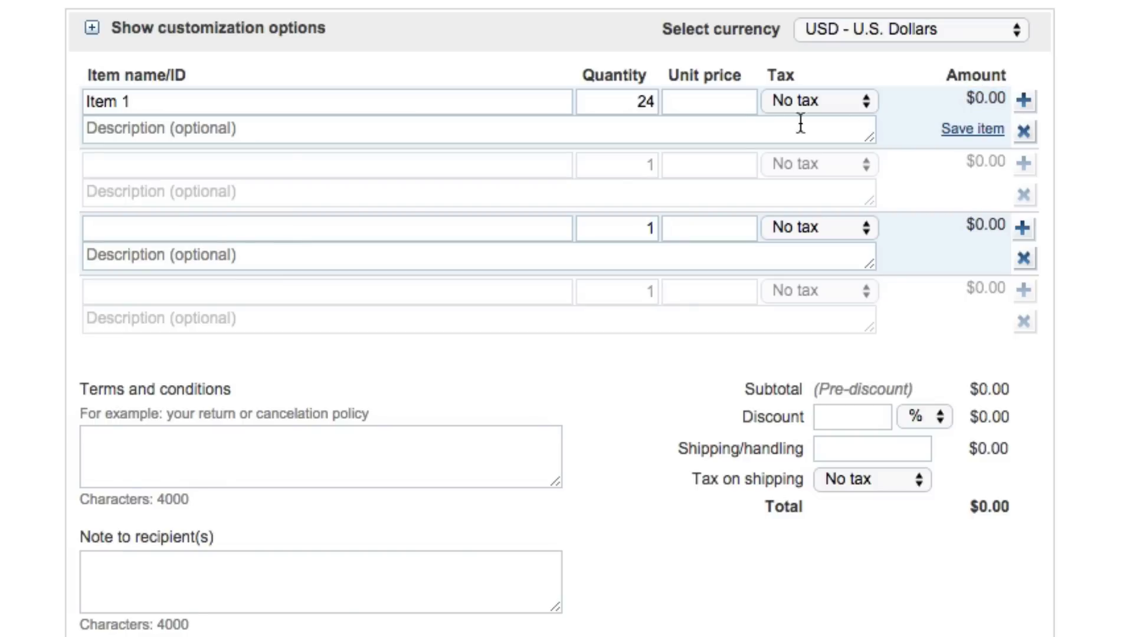
Step: Set Item 1's unit price to 99.00, bringing the total to $2,376.00
left_click(741, 107)
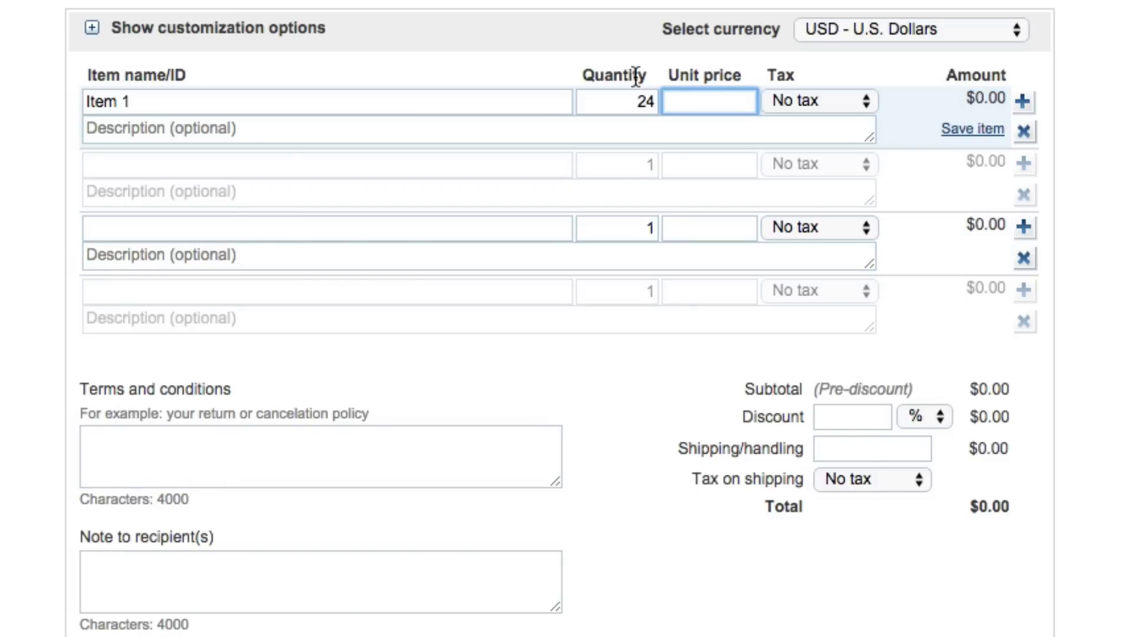
type("99.00")
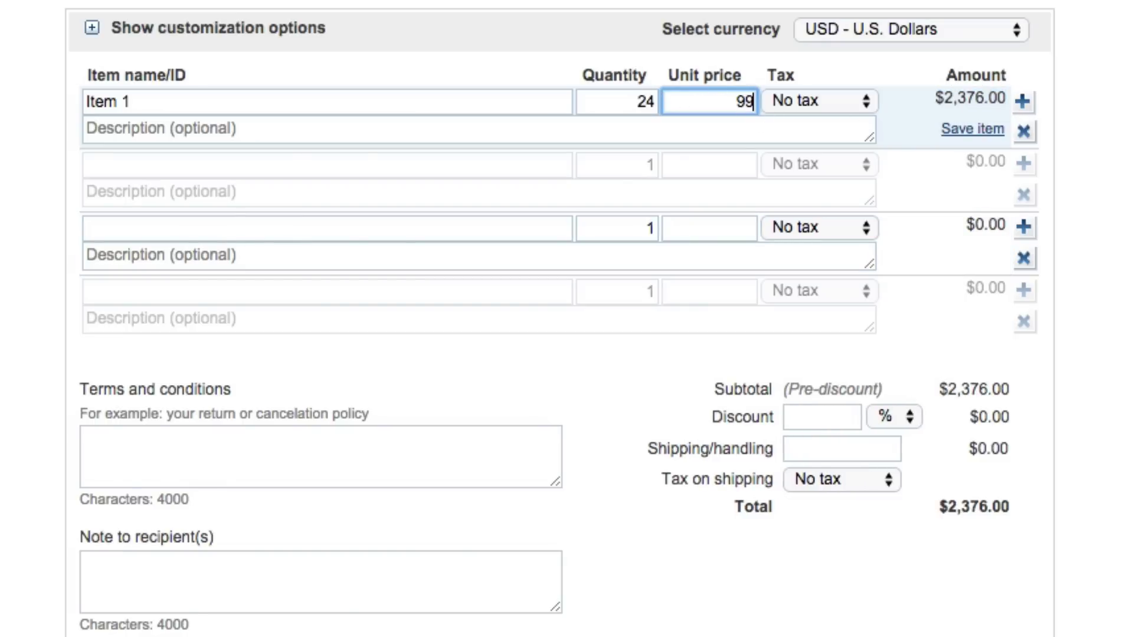
left_click(730, 601)
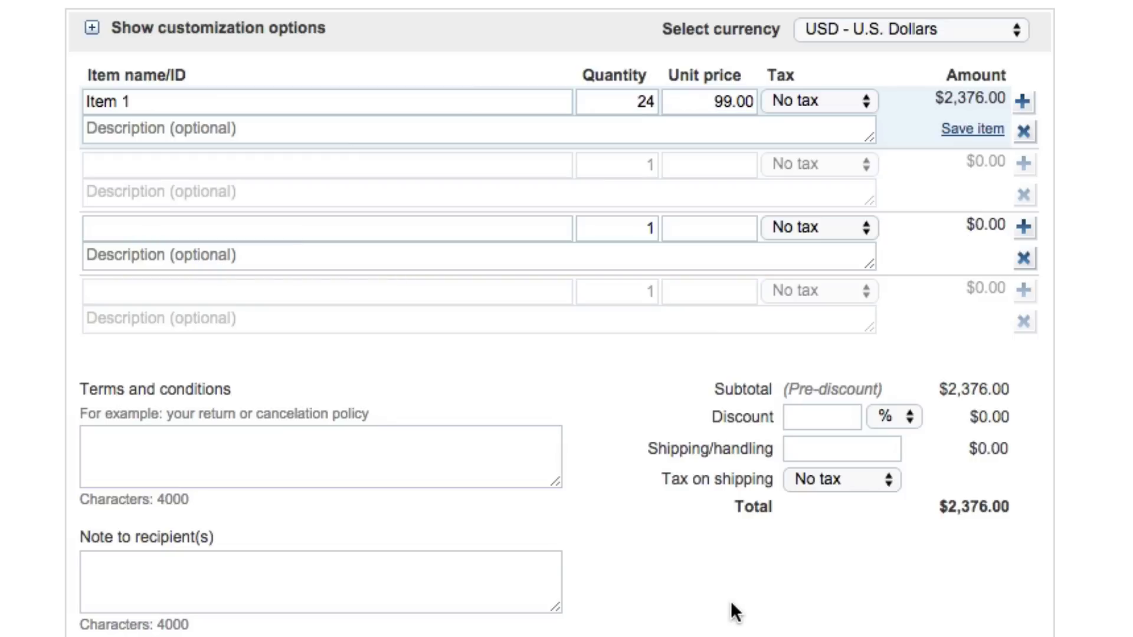
left_click(807, 419)
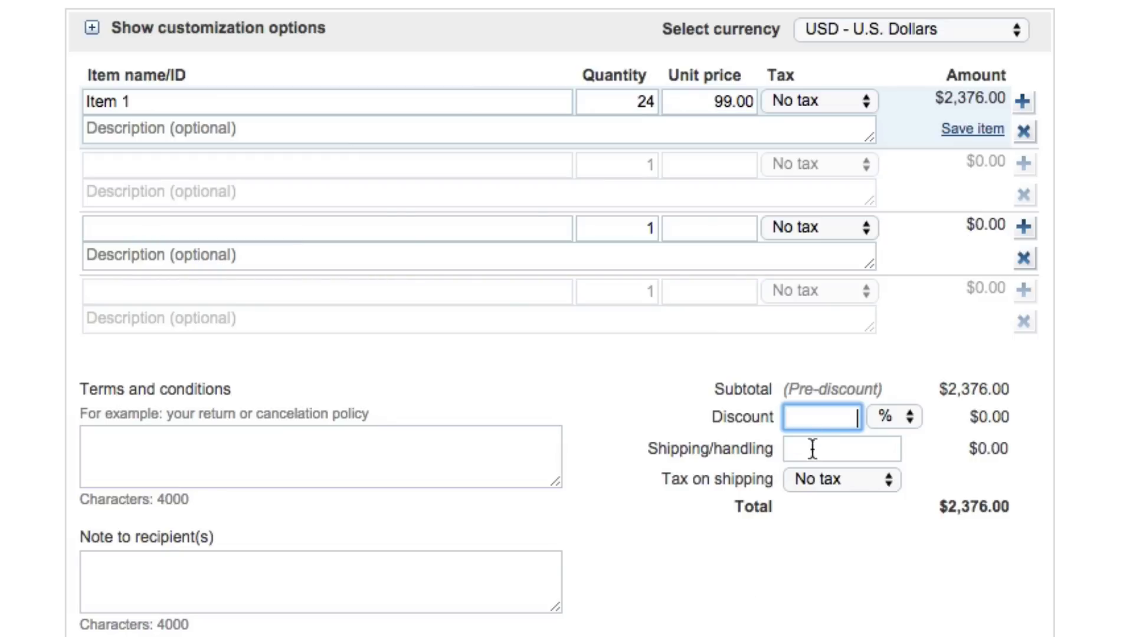
Step: Write 'NICE NOTE' in the Note to recipient(s) box
left_click(822, 444)
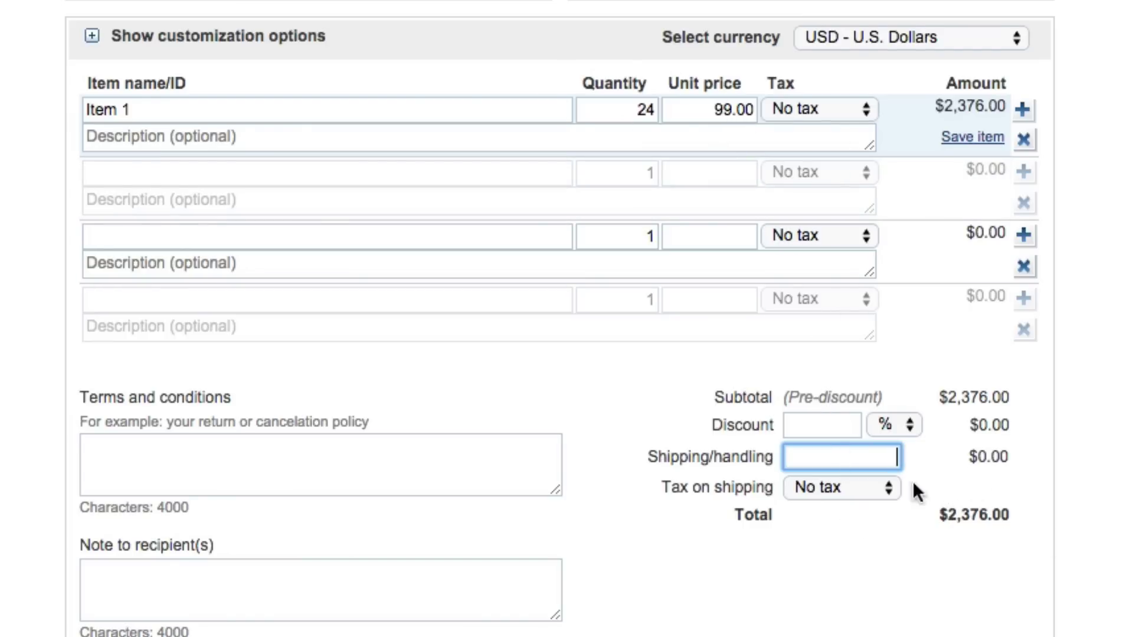
left_click(169, 482)
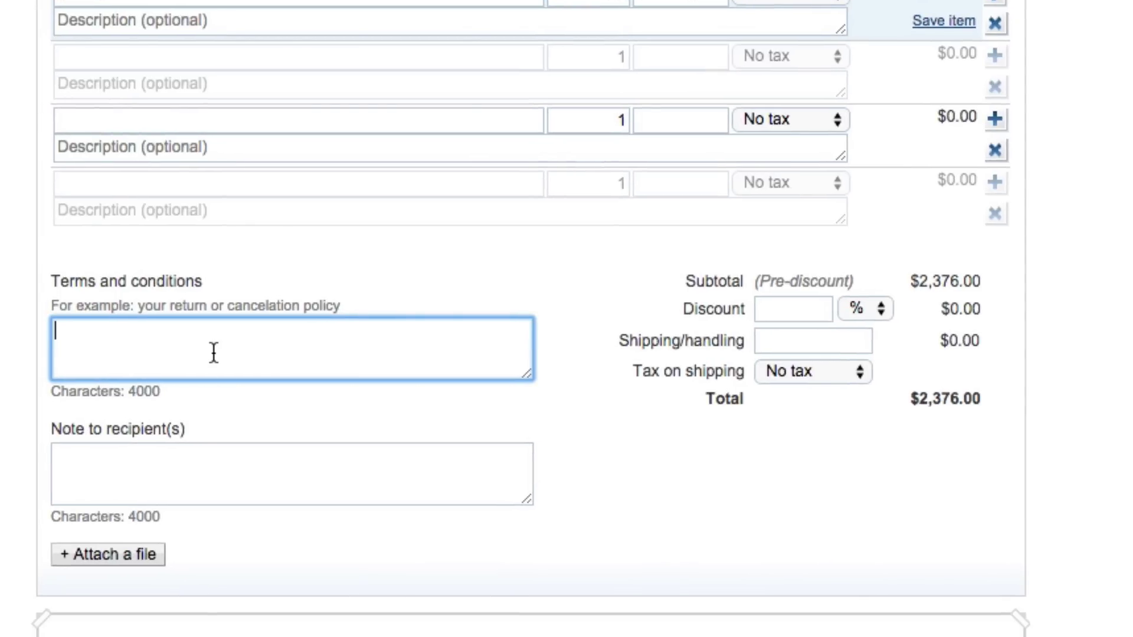
left_click(221, 461)
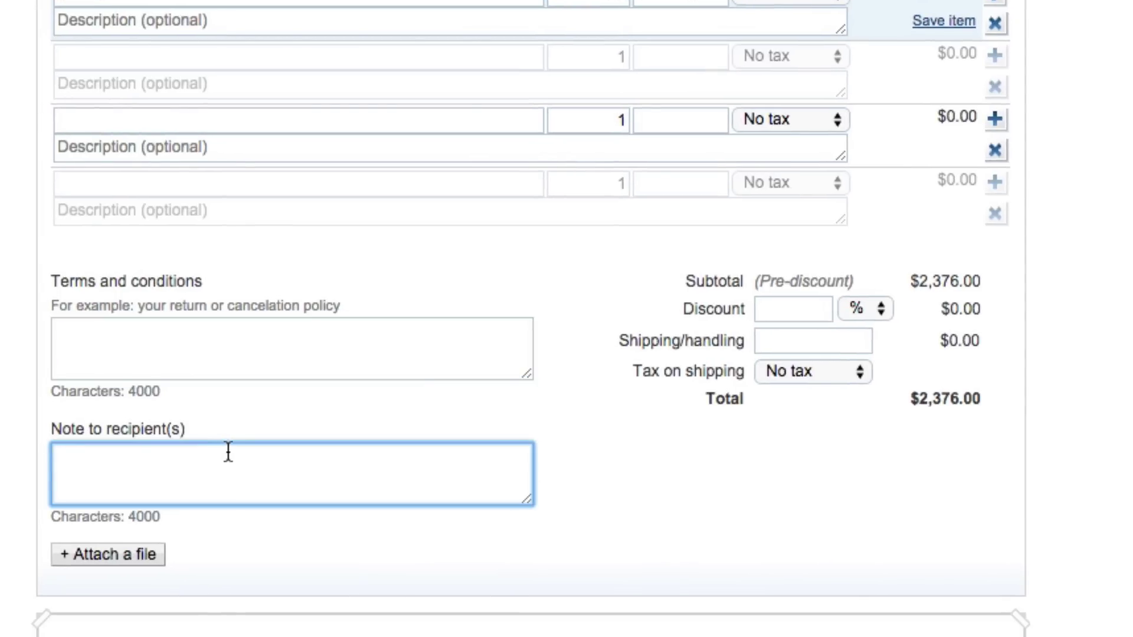
type("NICE NOTE")
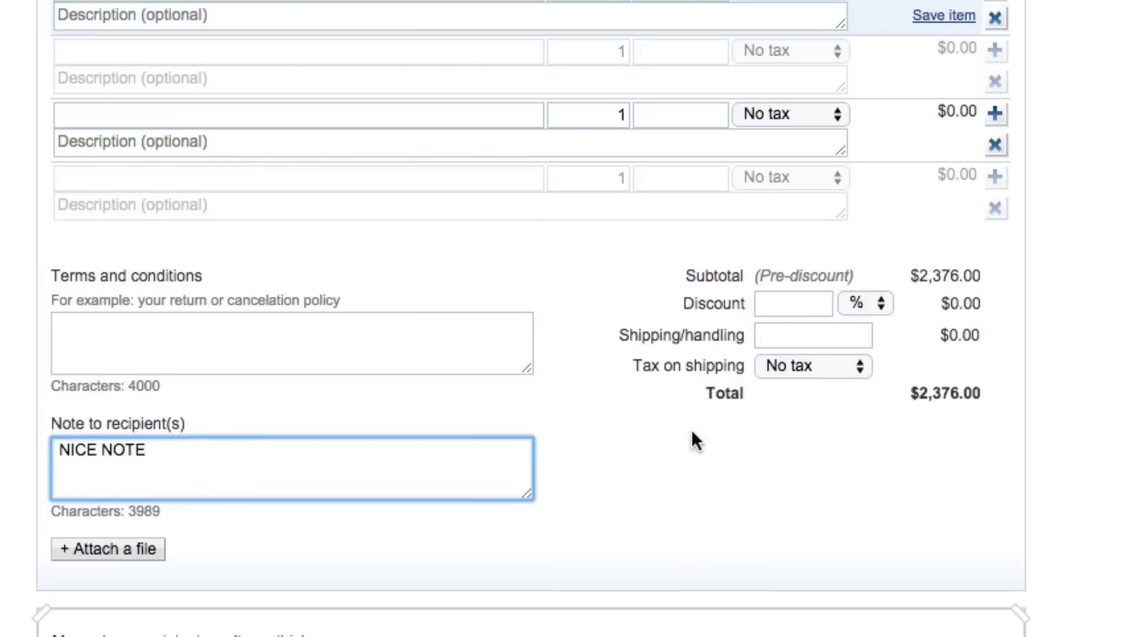
Step: Save the invoice, which flags that the recipient's email address is missing
scroll(692, 429, "down", 1)
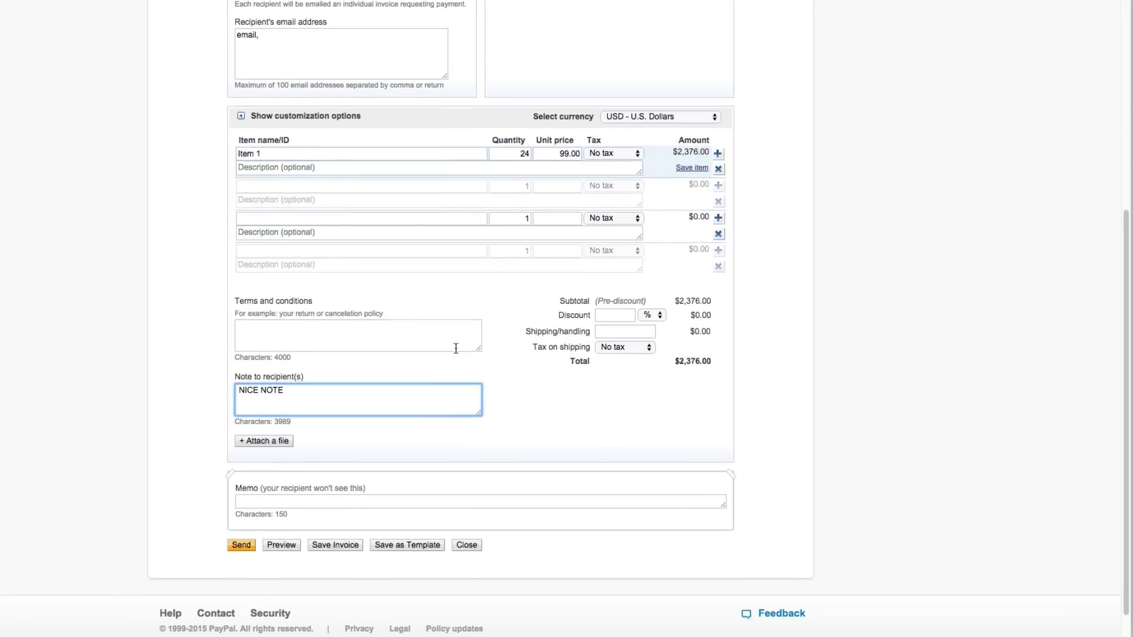
scroll(454, 346, "down", 1)
scroll(445, 354, "up", 2)
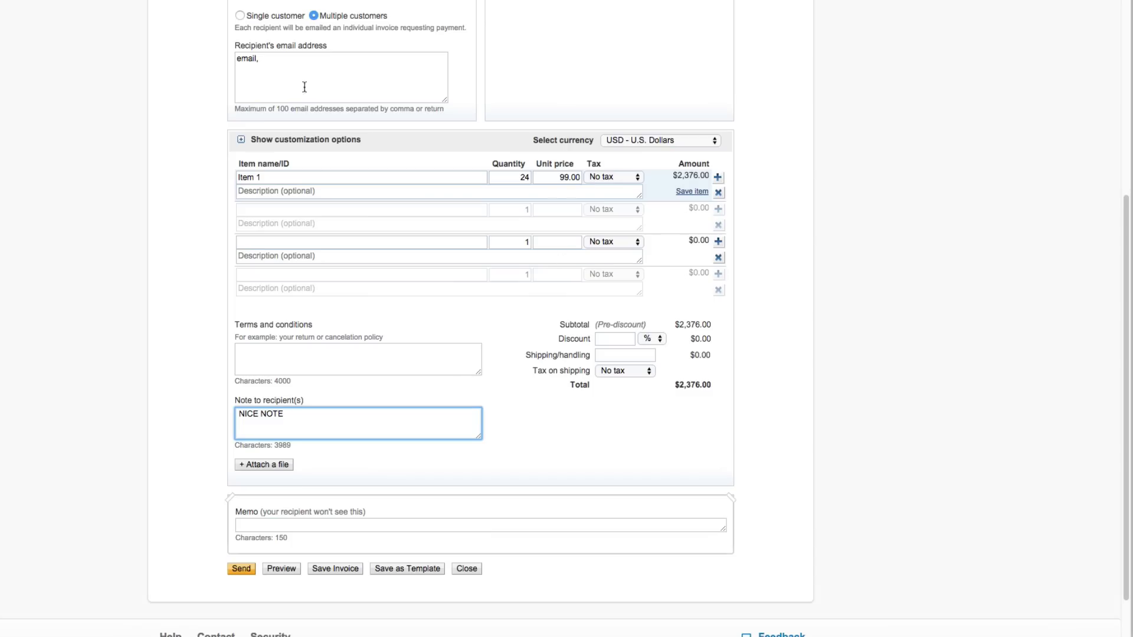
scroll(505, 400, "down", 1)
scroll(505, 401, "down", 1)
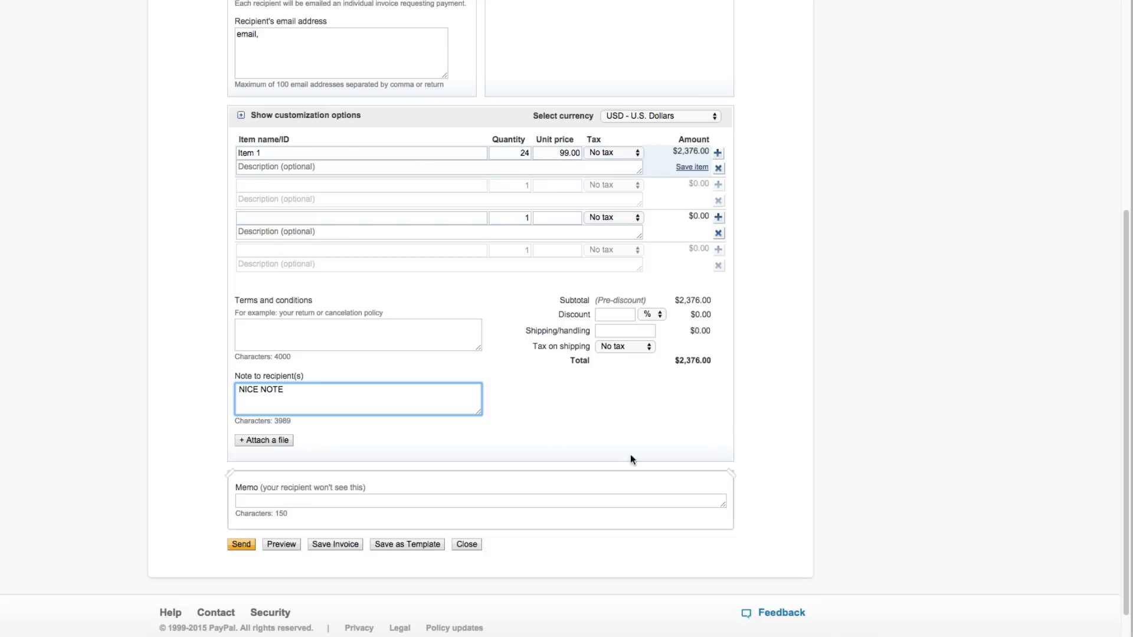
scroll(566, 411, "down", 2)
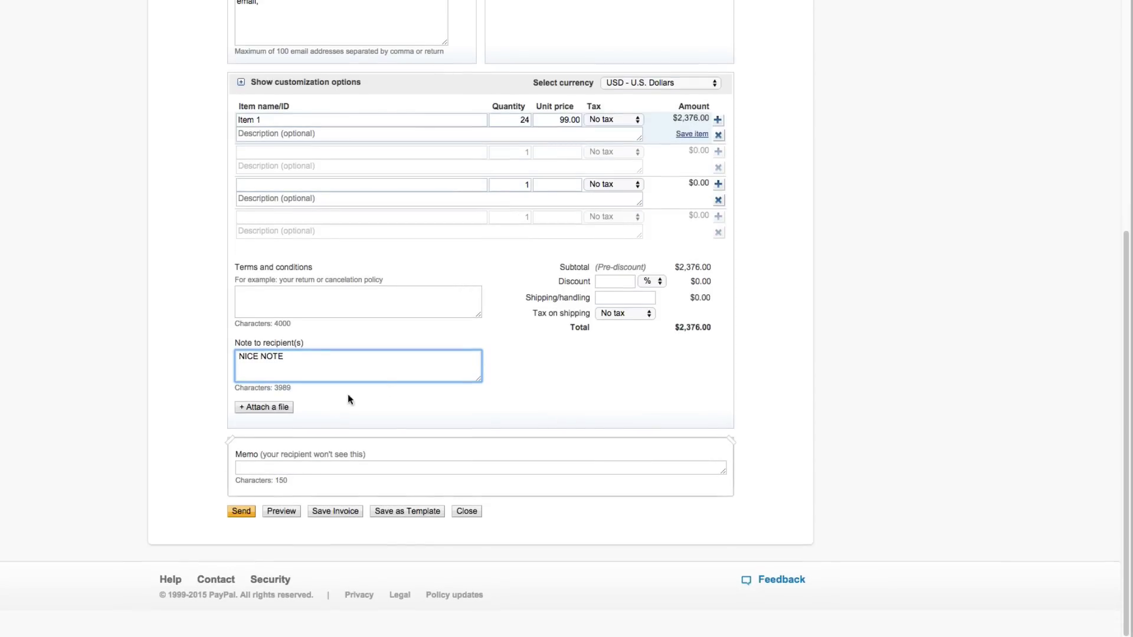
left_click(273, 513)
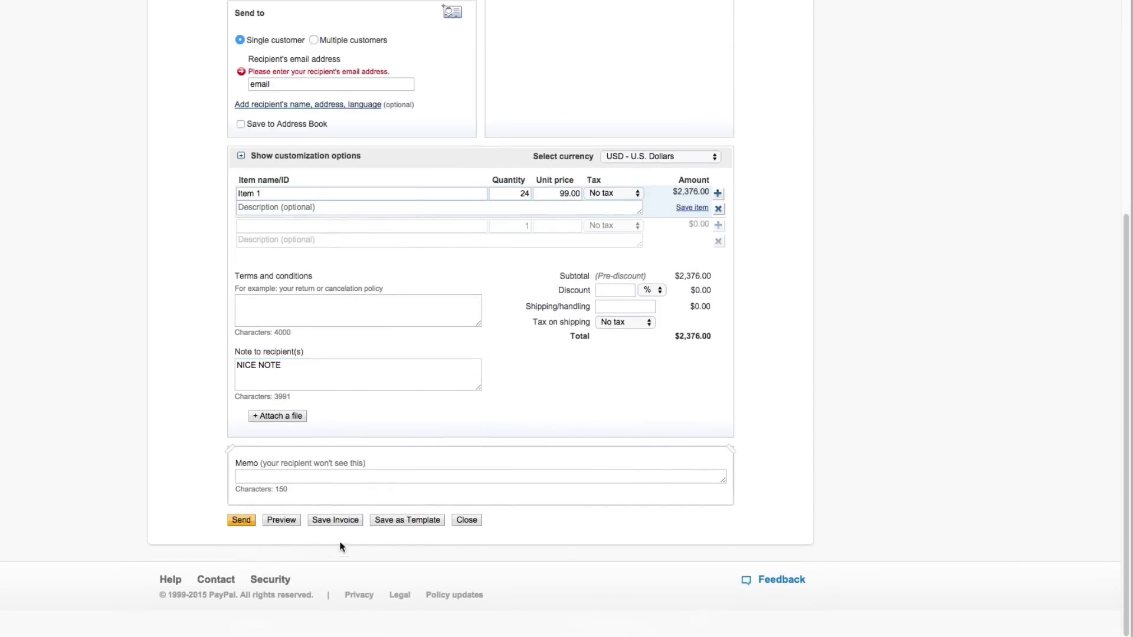